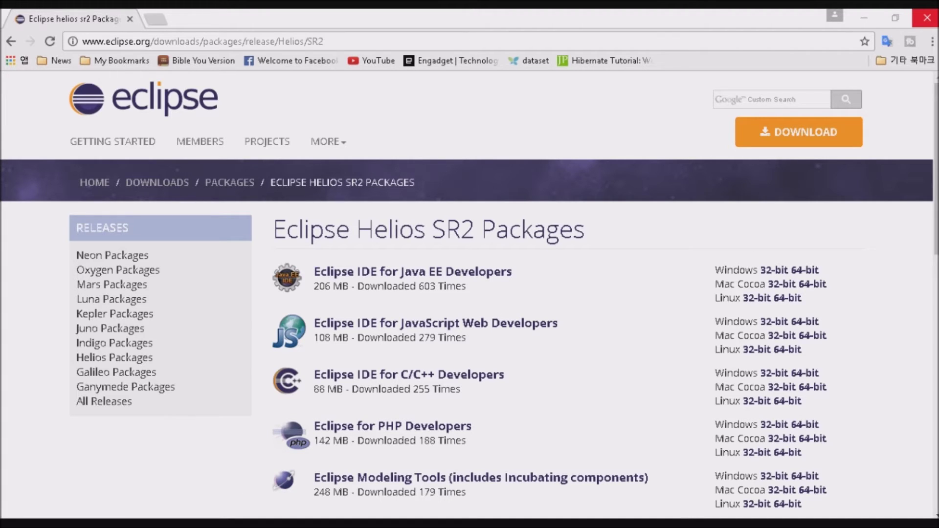
# Open the Downloads folder in File Explorer and check the extraction options for the eclipse-SDK-3.6.2-win32.zip archive
pyautogui.press('super+e')
pyautogui.doubleClick(386, 34)
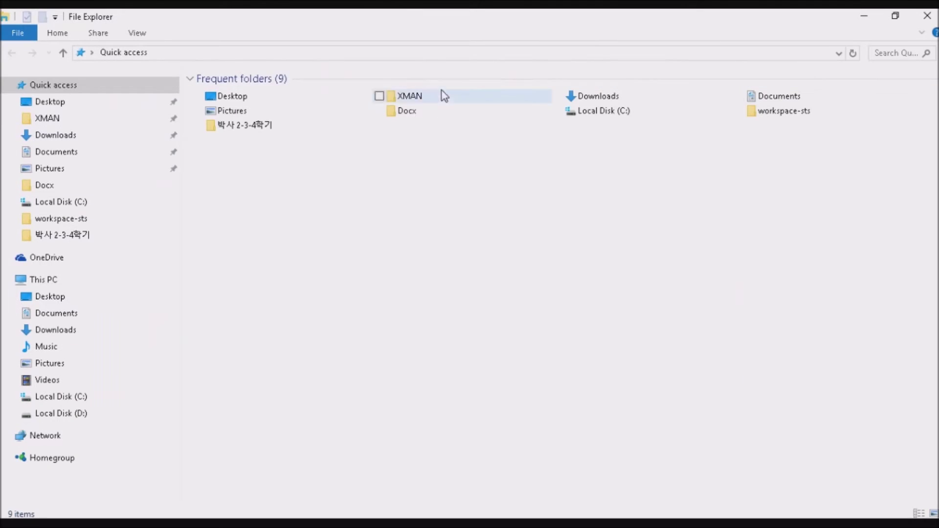
pyautogui.click(53, 140)
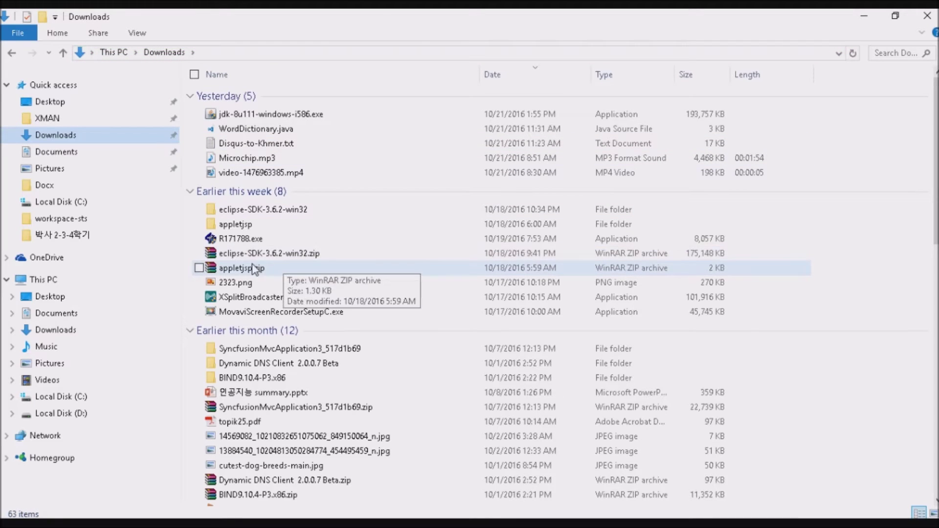
pyautogui.click(250, 254)
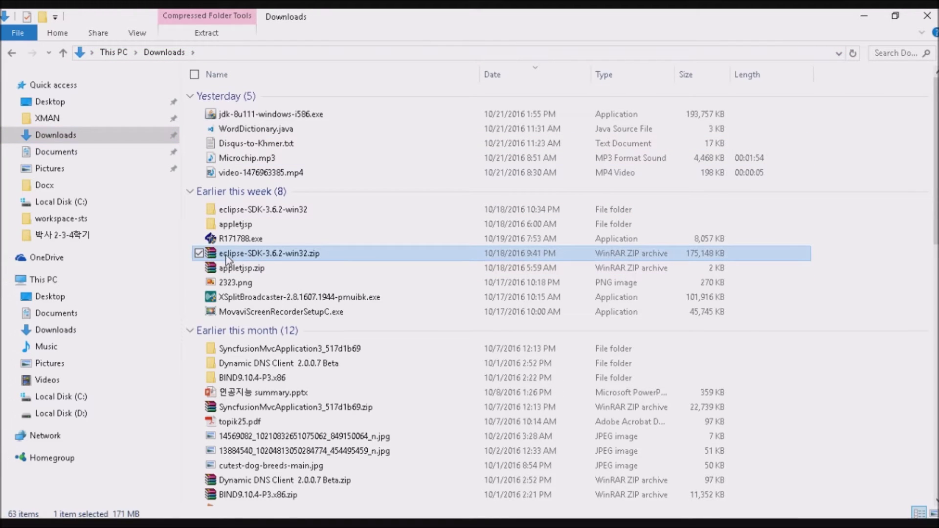
pyautogui.doubleClick(231, 254)
pyautogui.rightClick(231, 257)
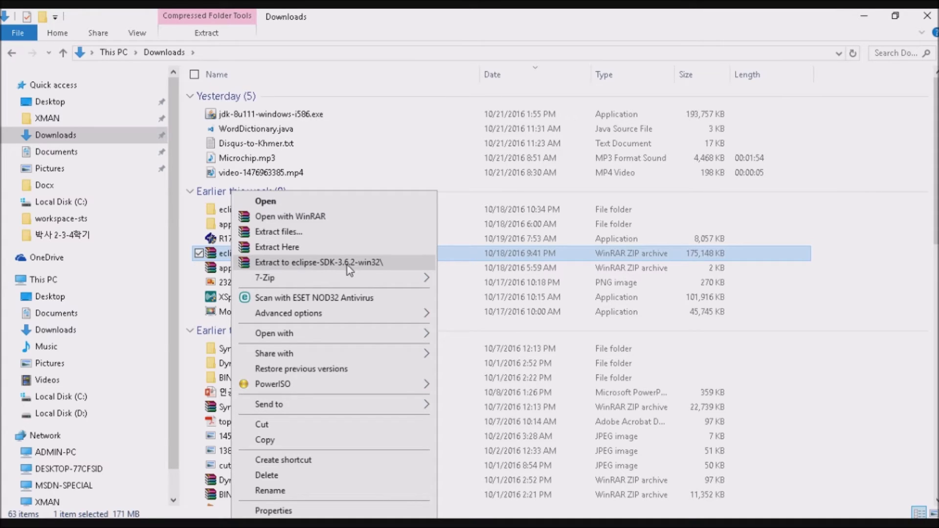
pyautogui.click(225, 257)
# Open the extracted eclipse-SDK-3.6.2-win32 folder and check the copy option for the eclipse folder inside it
pyautogui.click(230, 211)
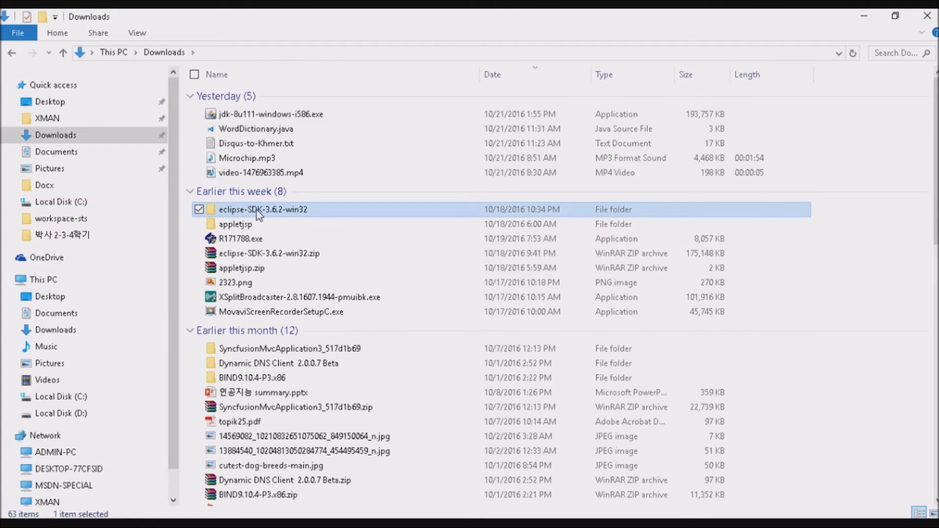
pyautogui.doubleClick(256, 210)
pyautogui.click(224, 96)
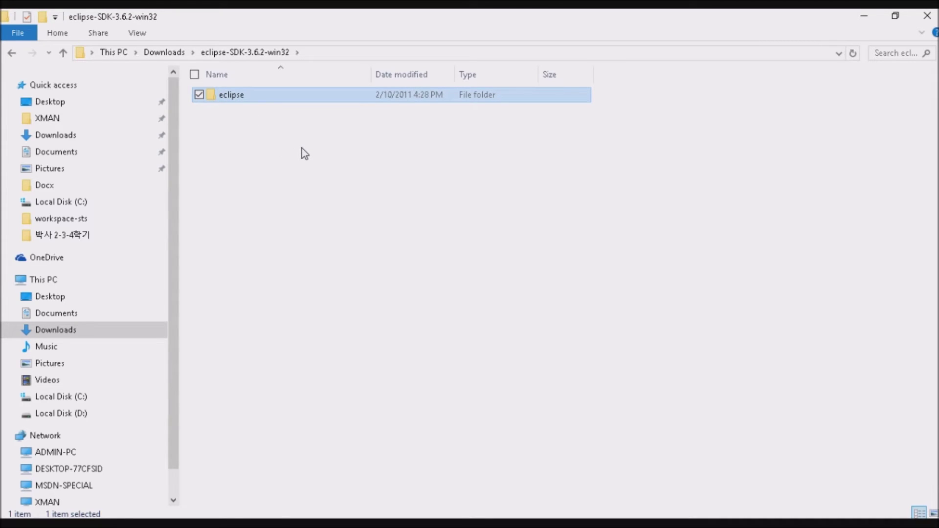
pyautogui.rightClick(230, 91)
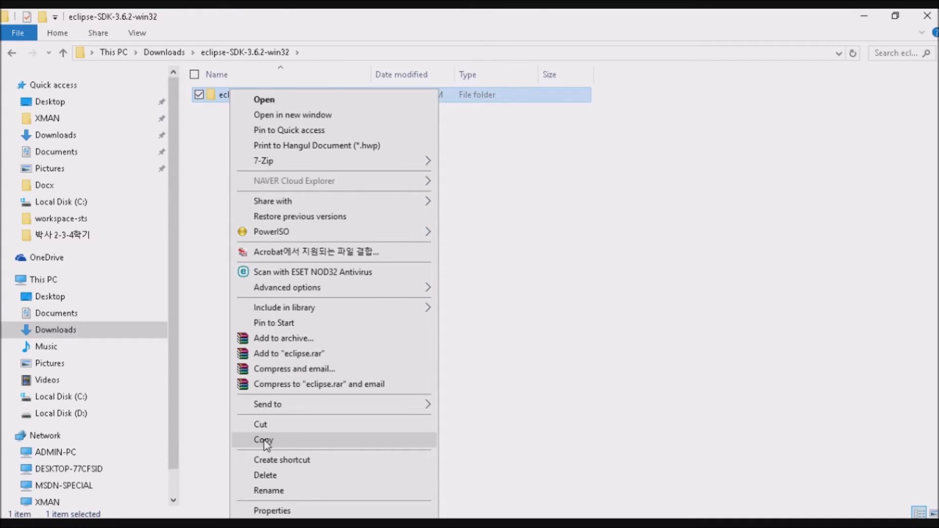
pyautogui.click(588, 373)
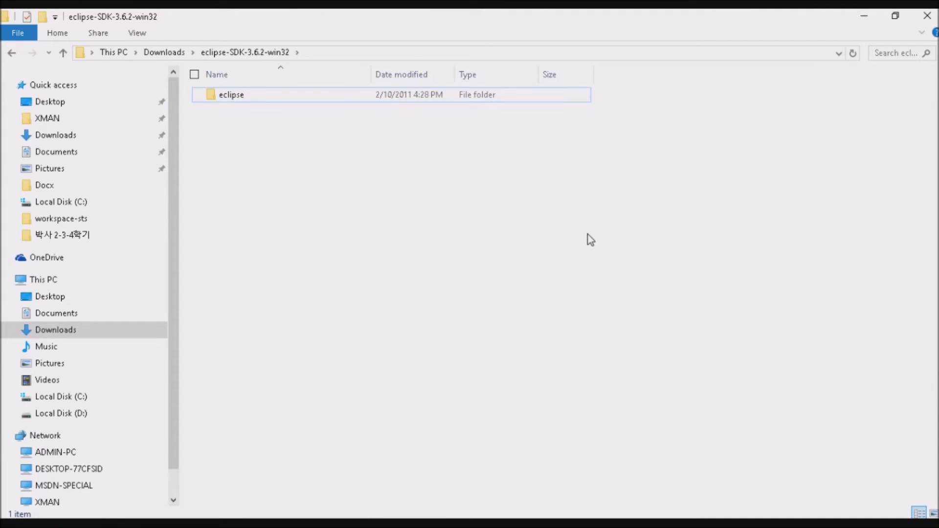
# Go to Local Disk (C:) and open its eclipse folder to view the program files
pyautogui.click(61, 201)
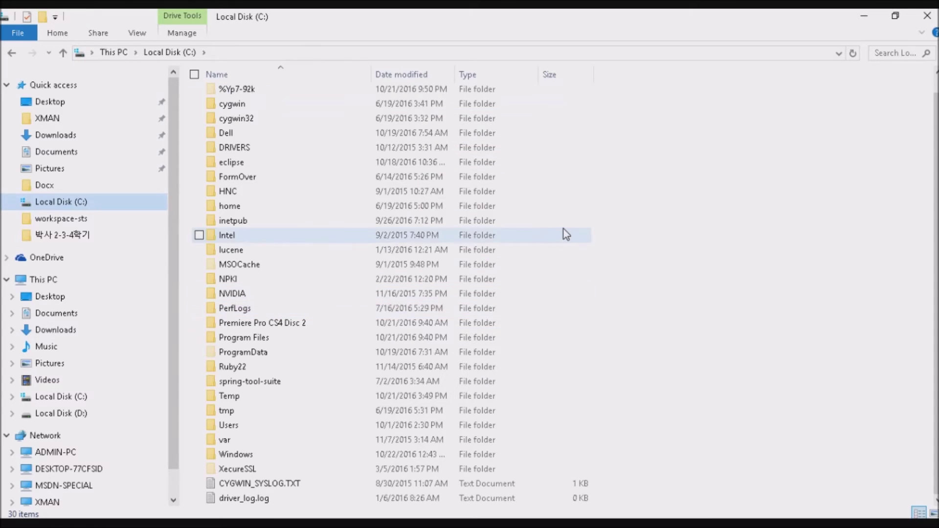
pyautogui.scroll(1, 564, 229)
pyautogui.scroll(-1, 564, 229)
pyautogui.click(235, 164)
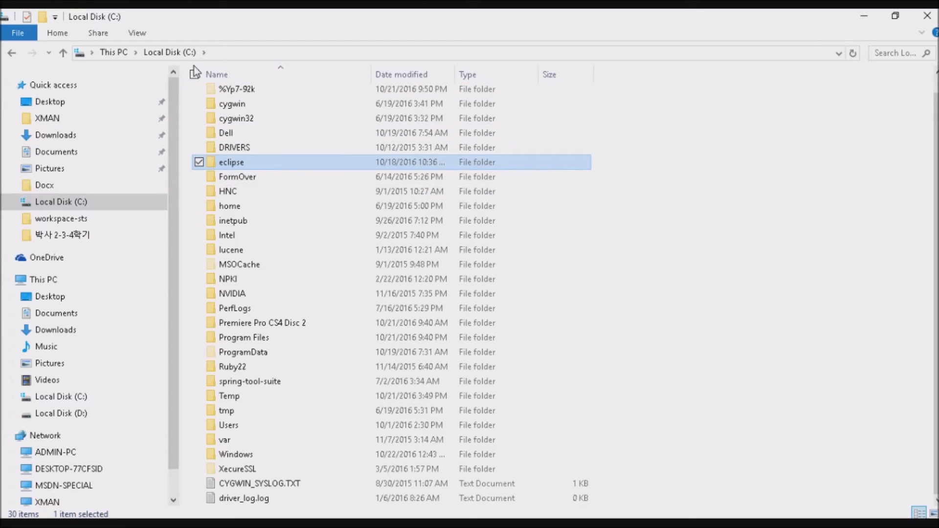
pyautogui.doubleClick(229, 163)
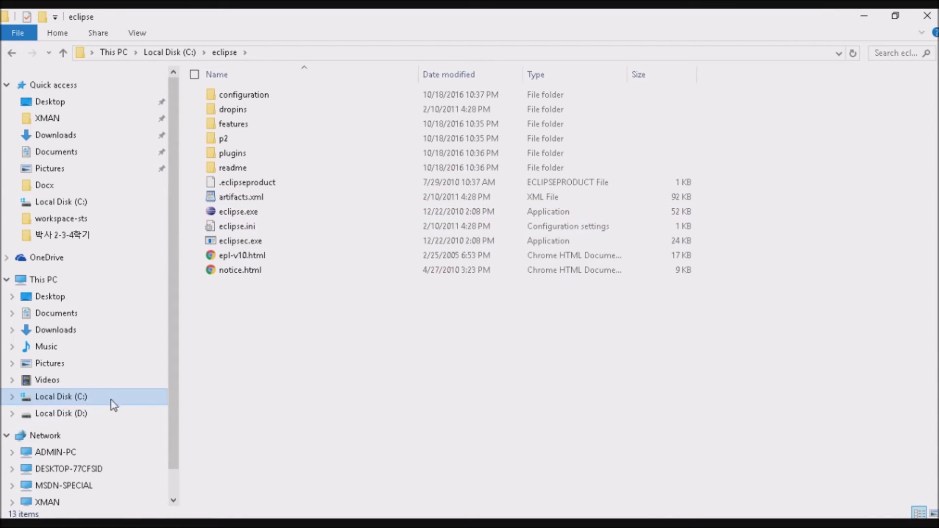
# Examine the available file actions for eclipse.exe, including the Send to destinations for creating a desktop shortcut
pyautogui.rightClick(222, 213)
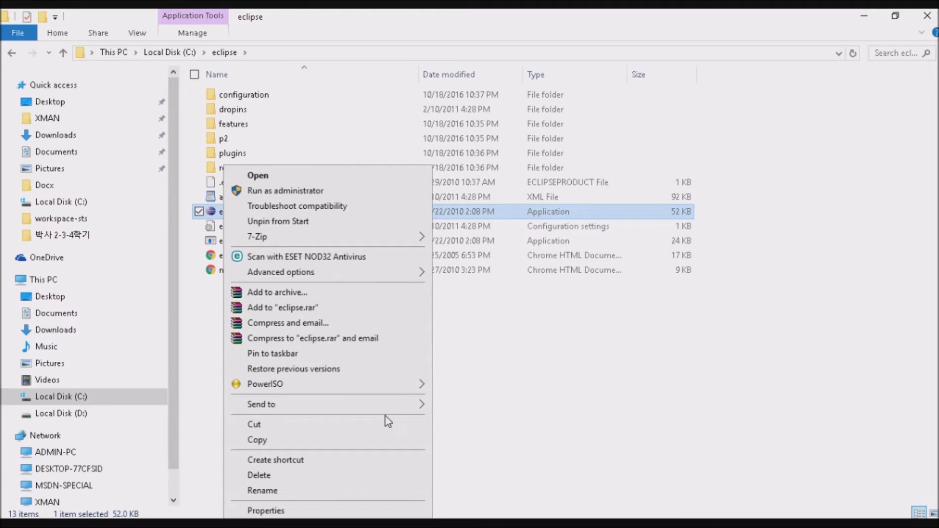
pyautogui.moveTo(386, 405)
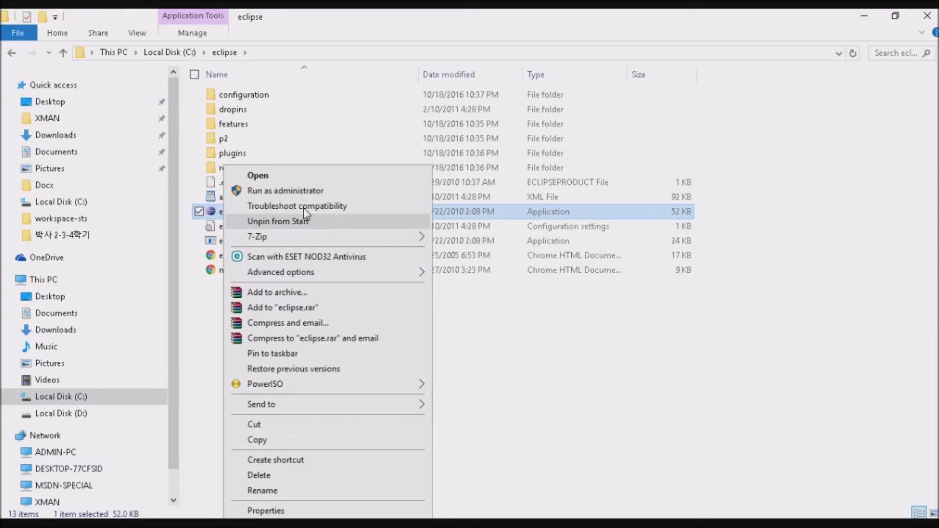
pyautogui.moveTo(339, 238)
pyautogui.moveTo(310, 403)
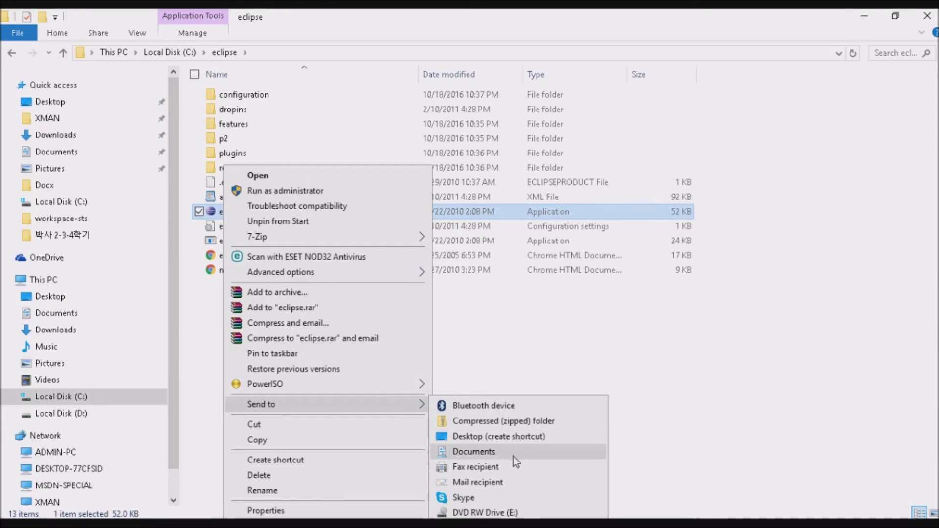
pyautogui.moveTo(266, 410)
pyautogui.click(669, 345)
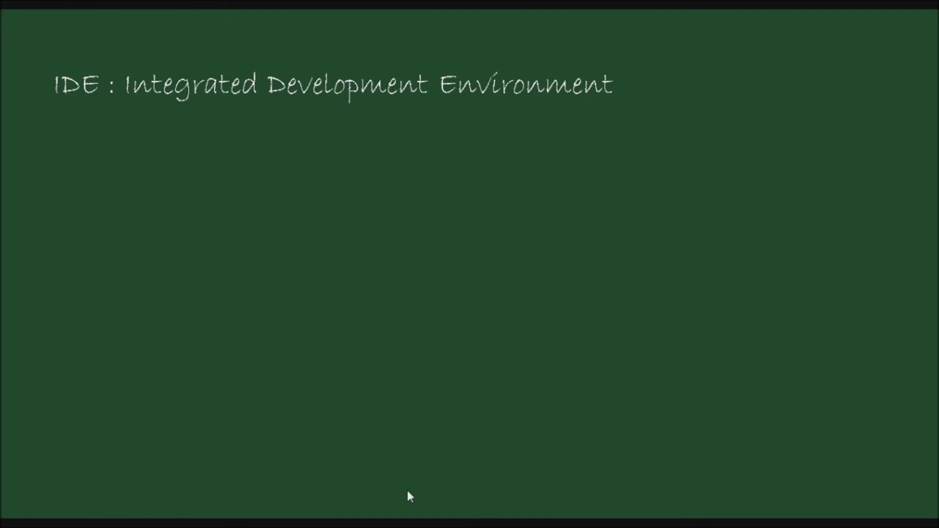
# Launch Eclipse from the pinned Start tile and allow eclipse.exe to run despite the unverified publisher
pyautogui.press('super')
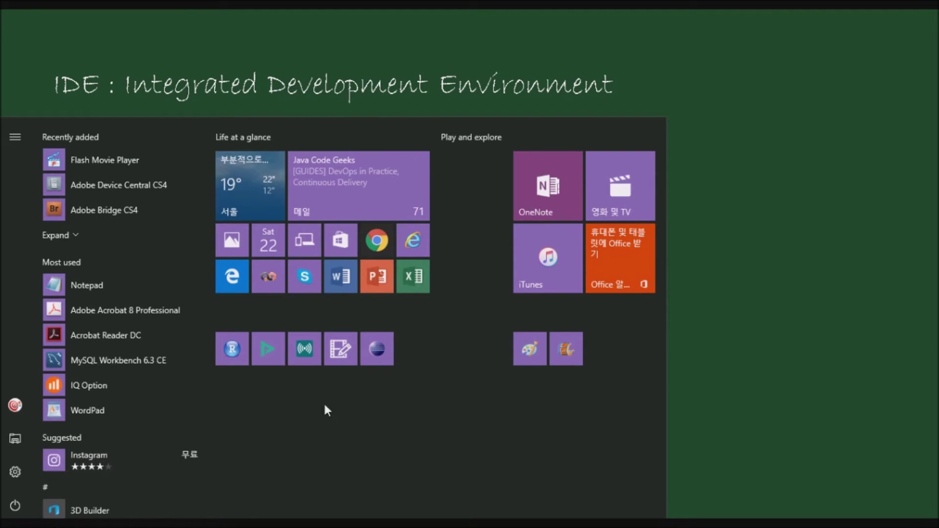
pyautogui.click(375, 348)
pyautogui.click(520, 293)
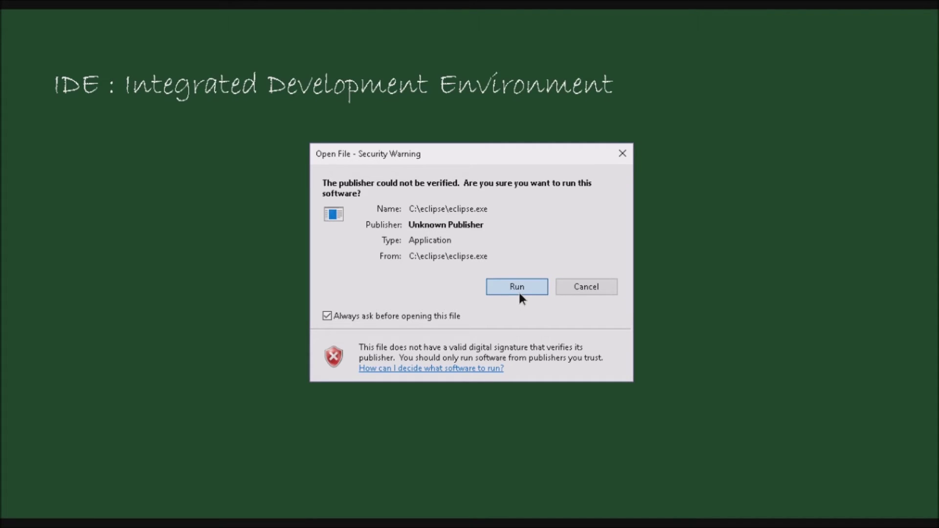
pyautogui.click(518, 291)
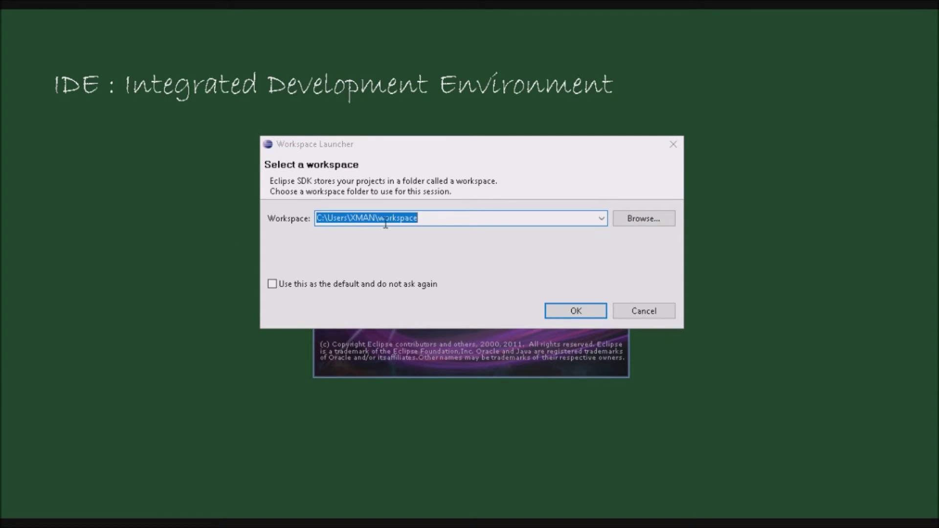
pyautogui.click(434, 218)
pyautogui.moveTo(434, 218); pyautogui.dragTo(322, 218)
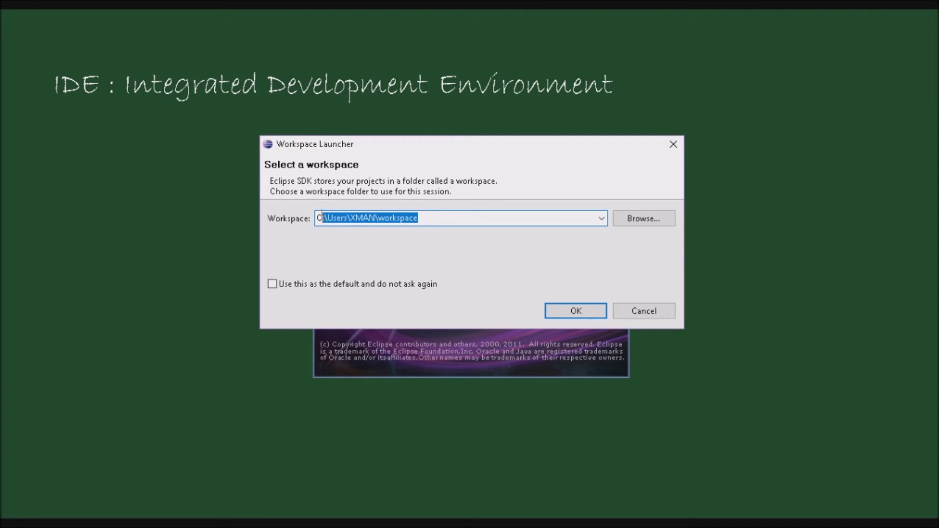
pyautogui.click(447, 218)
pyautogui.doubleClick(447, 218)
pyautogui.click(449, 219)
pyautogui.moveTo(449, 218); pyautogui.dragTo(318, 217)
pyautogui.click(420, 218)
pyautogui.moveTo(420, 217); pyautogui.dragTo(300, 223)
pyautogui.click(653, 218)
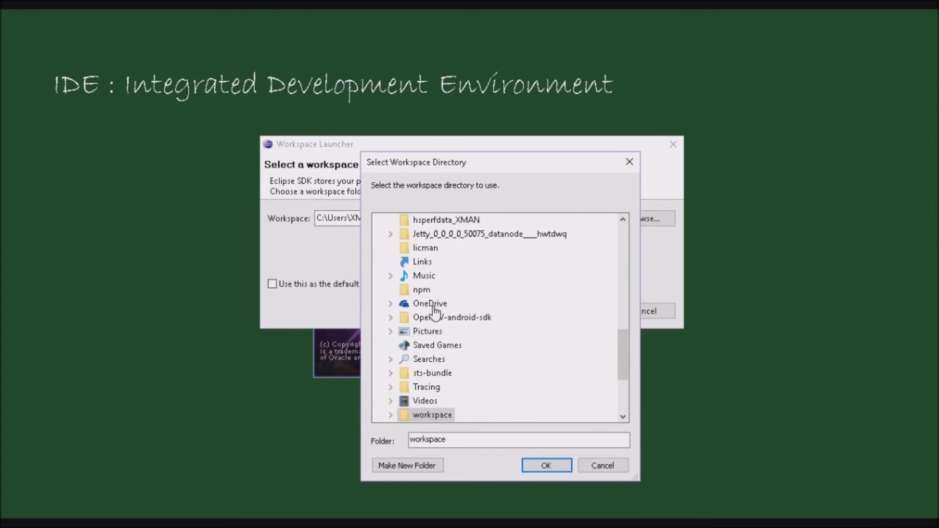
pyautogui.press('Escape')
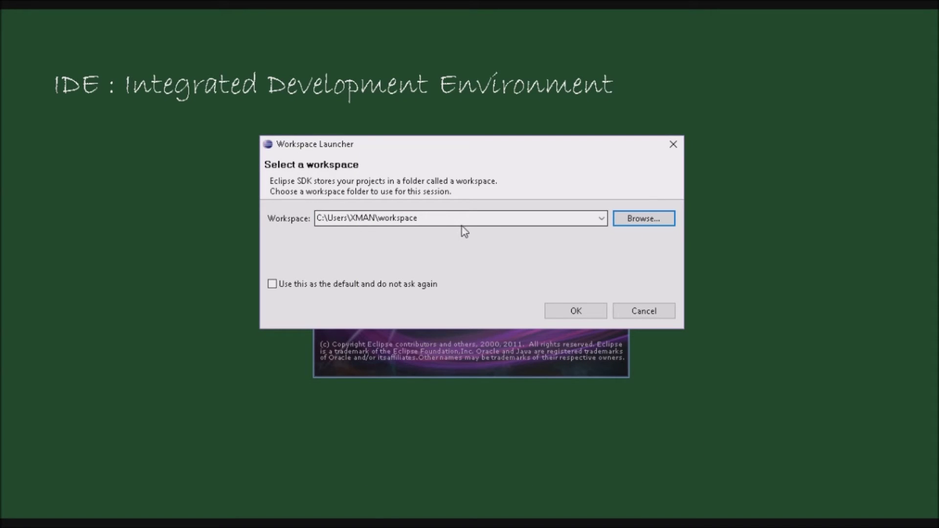
# Accept the suggested workspace folder and go from the Welcome page to the Workbench
pyautogui.click(449, 218)
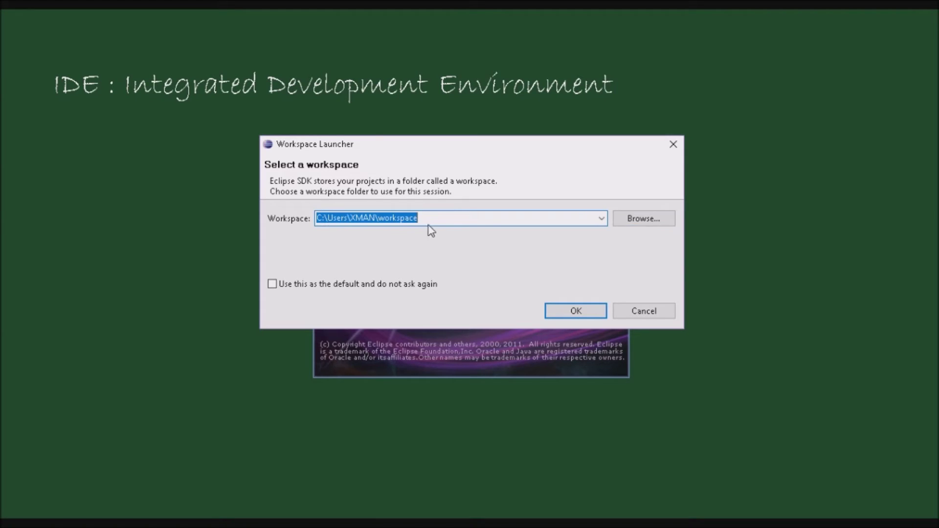
pyautogui.click(579, 313)
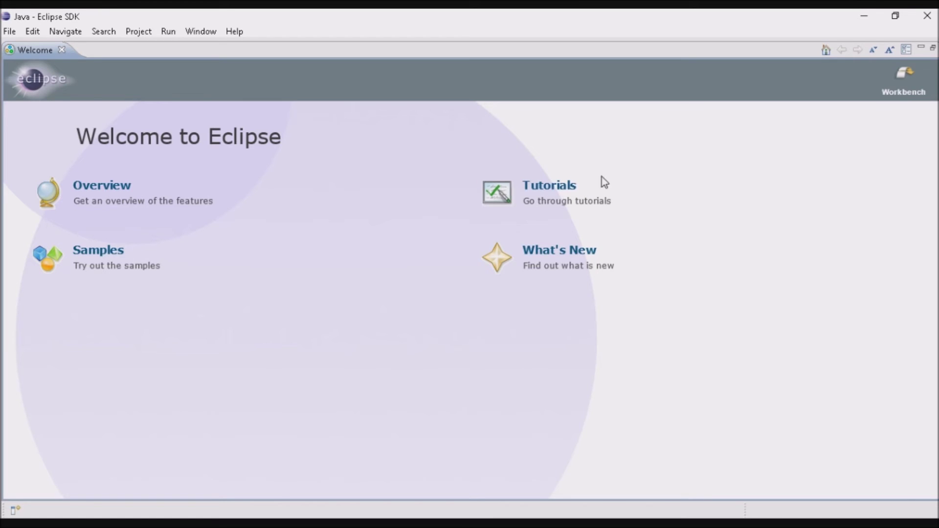
pyautogui.click(904, 80)
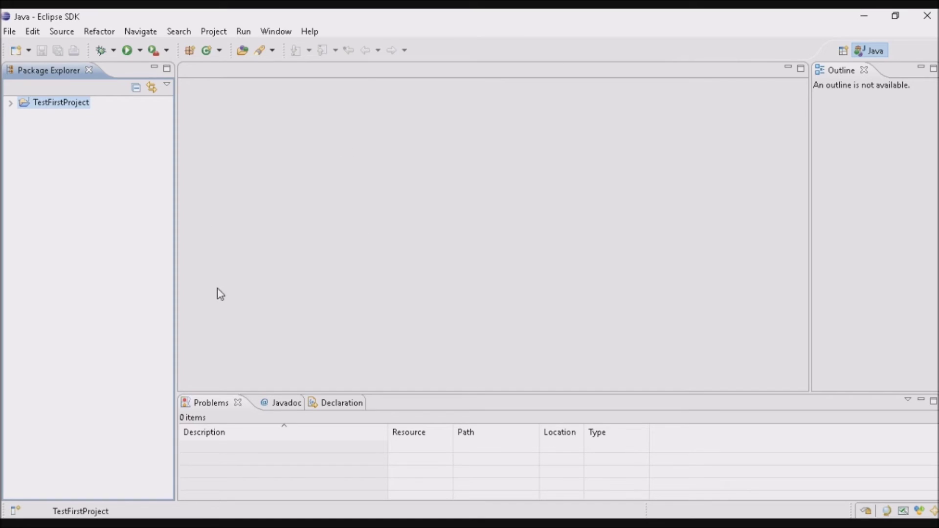
pyautogui.rightClick(36, 156)
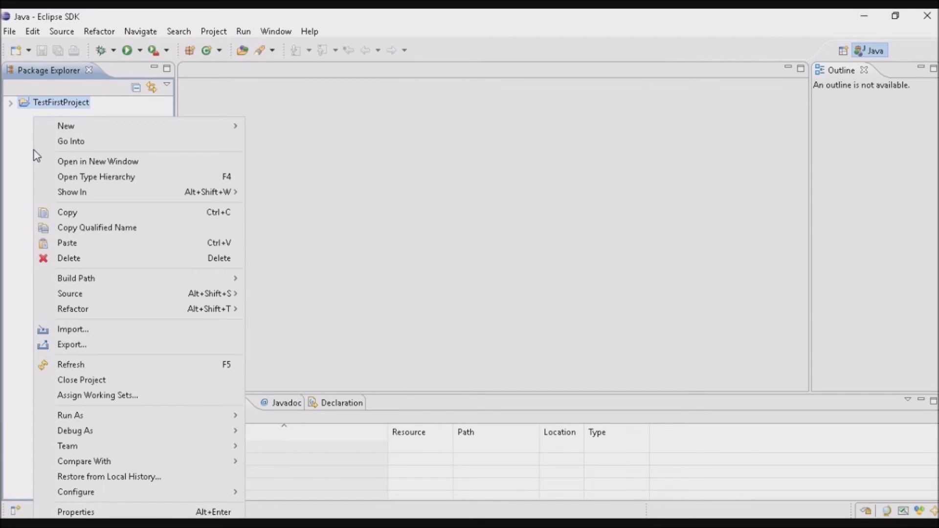
pyautogui.moveTo(151, 131)
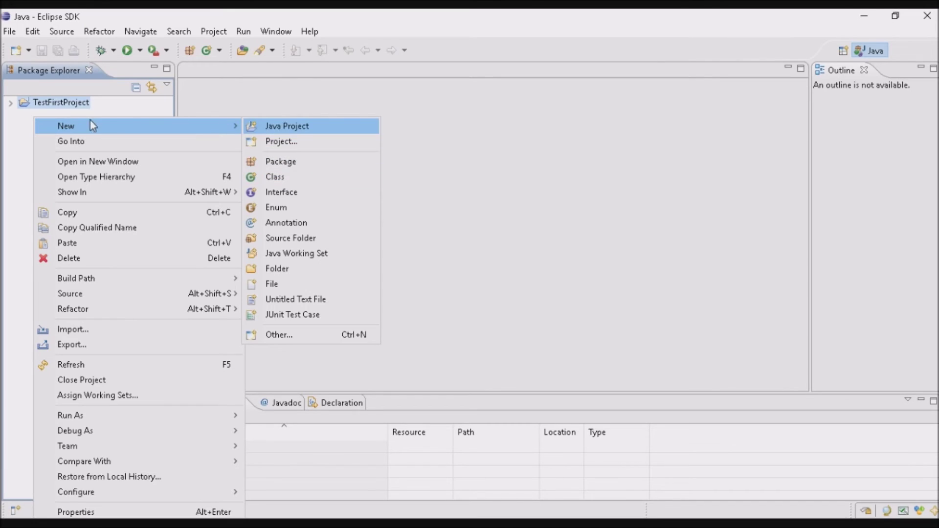
pyautogui.rightClick(49, 118)
pyautogui.moveTo(112, 126)
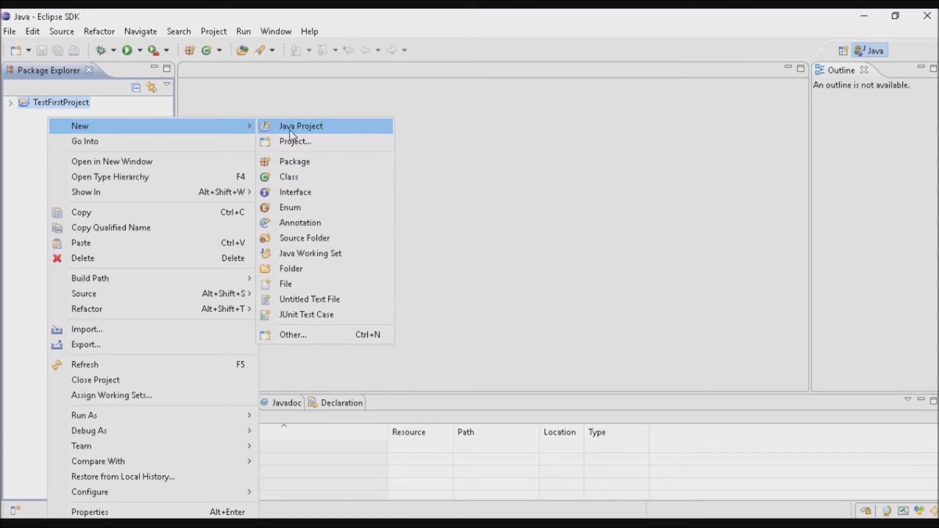
pyautogui.click(35, 155)
# Create a Java project named Test in the default location, keeping the default JRE and source folder settings
pyautogui.rightClick(35, 155)
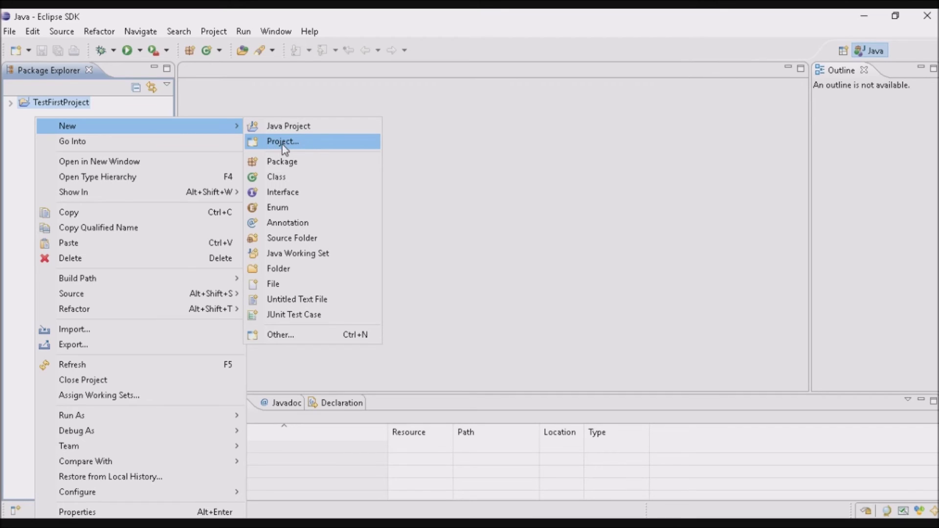
pyautogui.click(285, 128)
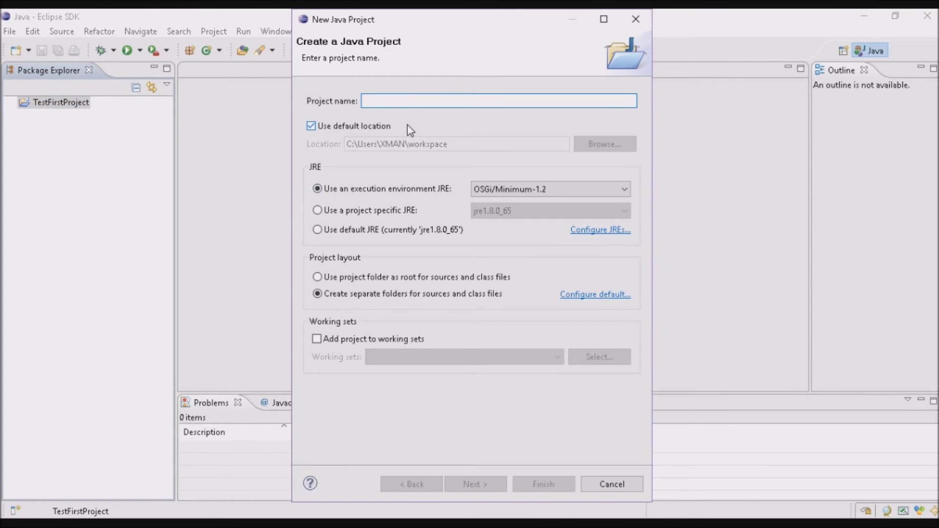
pyautogui.write('Test')
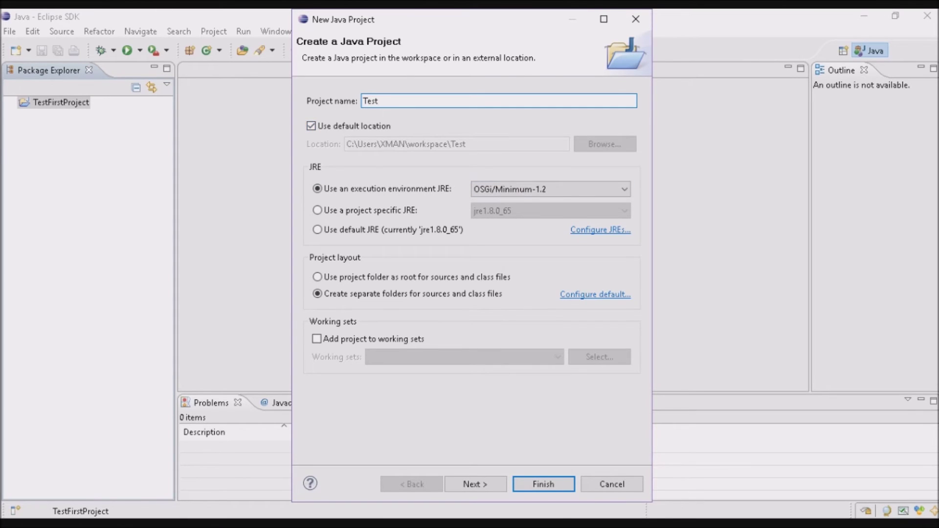
pyautogui.click(484, 487)
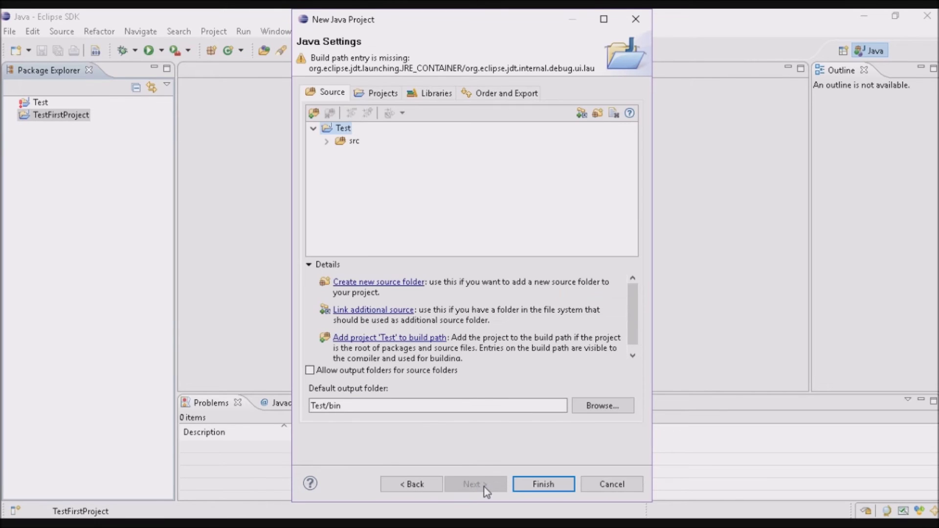
pyautogui.click(334, 143)
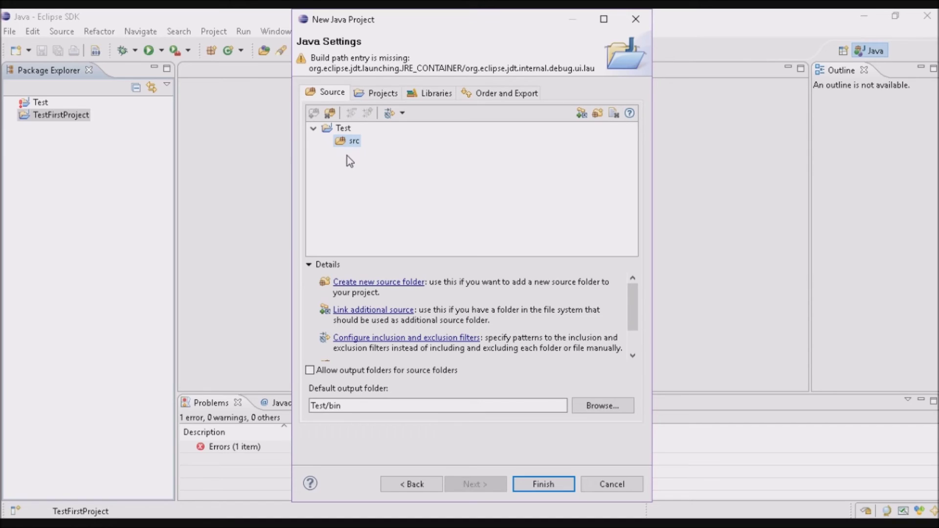
pyautogui.click(541, 484)
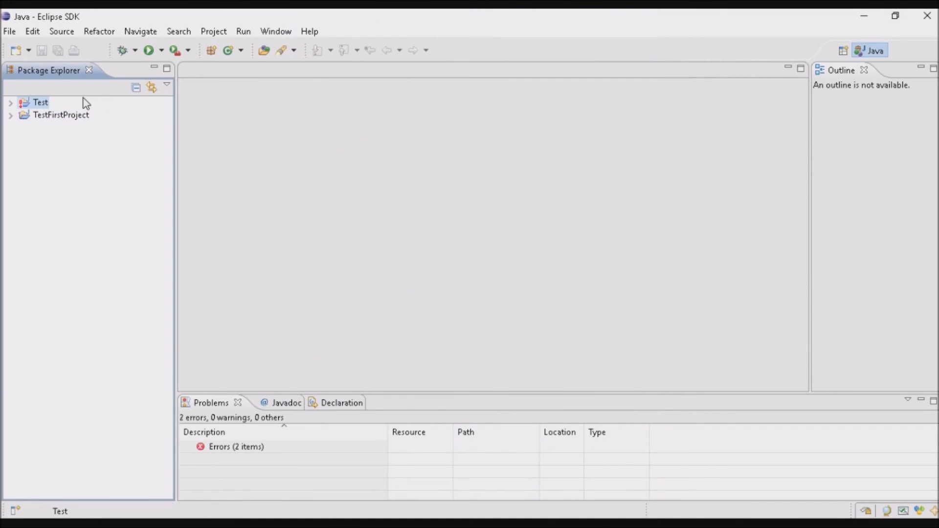
# Change the JRE System Library on the Test project's build path to the workspace default JRE (jre1.8.0_65)
pyautogui.rightClick(29, 108)
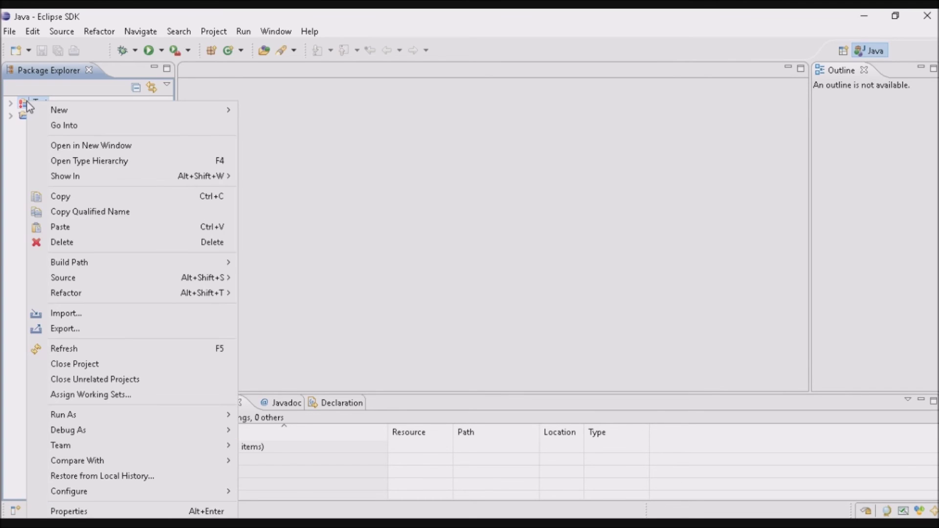
pyautogui.moveTo(78, 267)
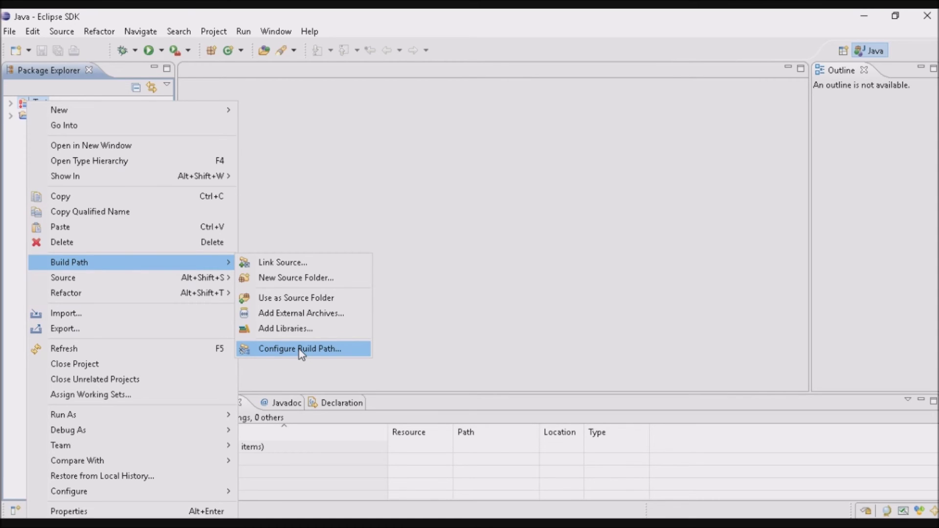
pyautogui.click(280, 352)
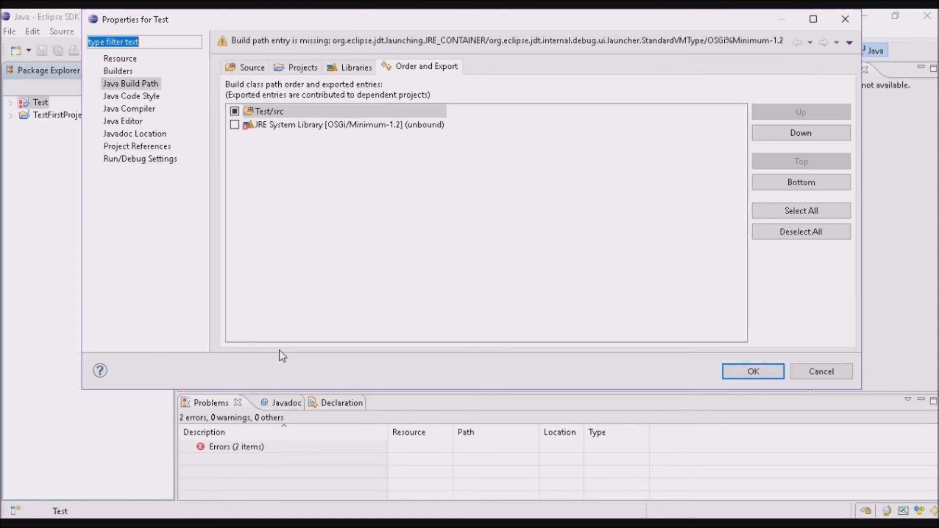
pyautogui.click(250, 125)
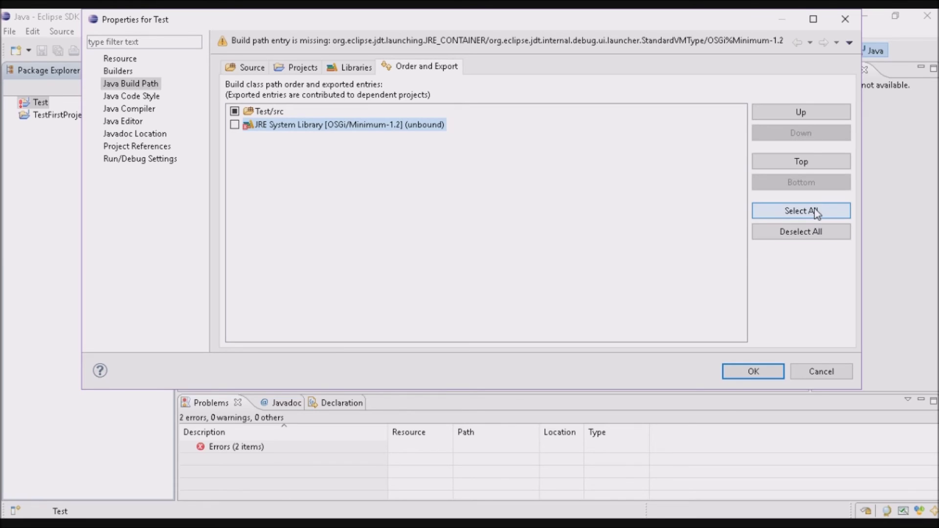
pyautogui.click(236, 125)
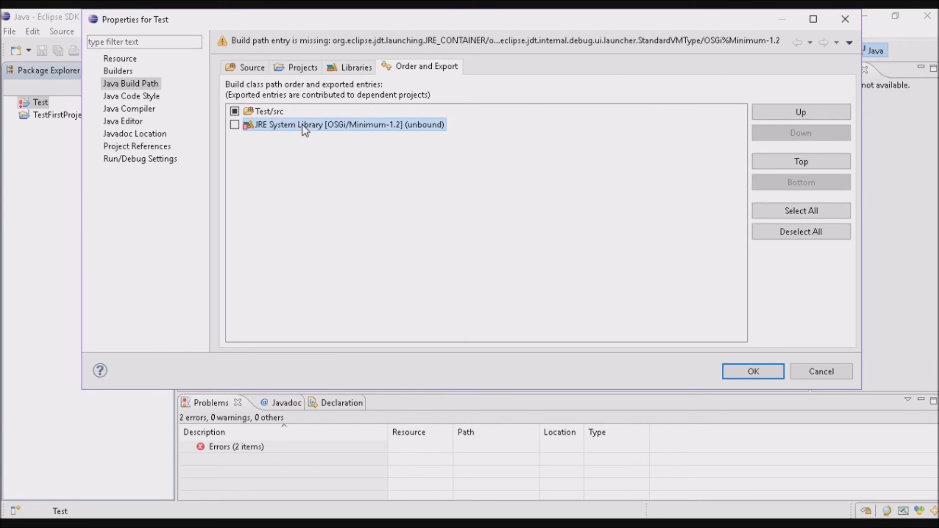
pyautogui.click(348, 66)
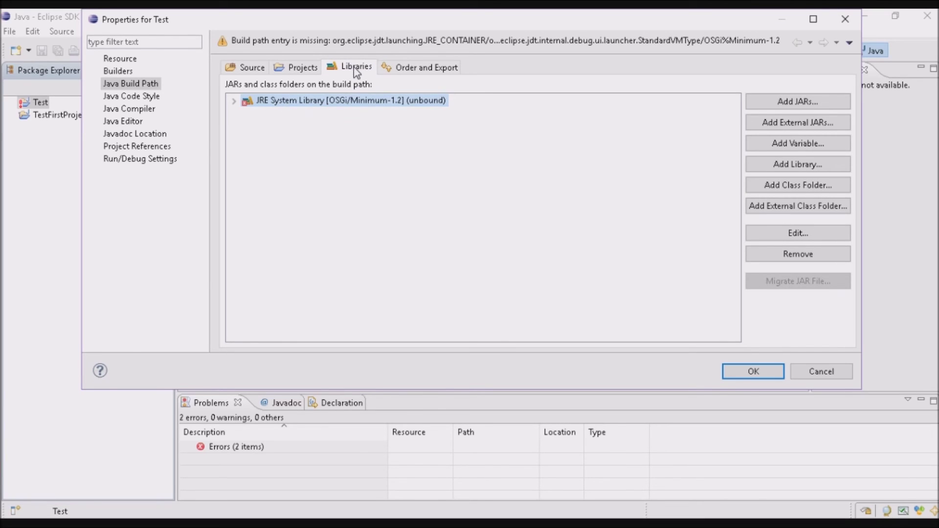
pyautogui.click(823, 232)
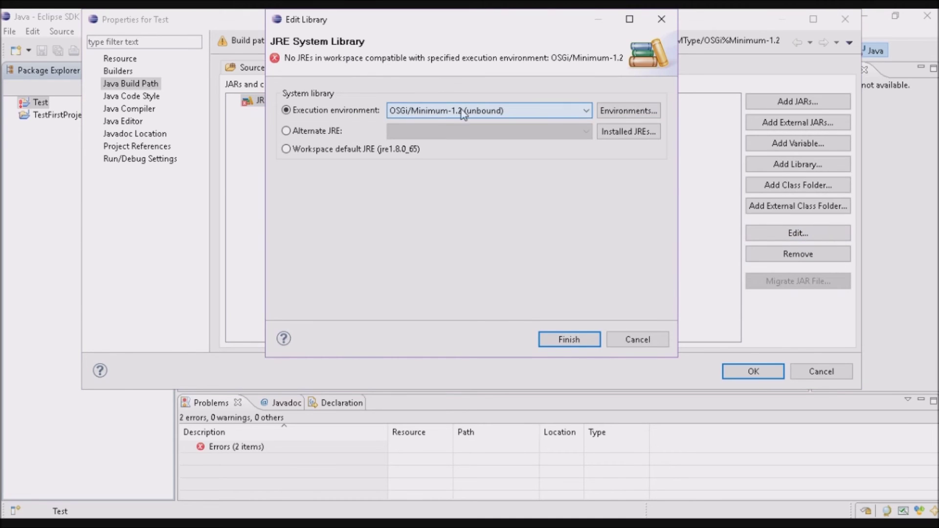
pyautogui.click(287, 149)
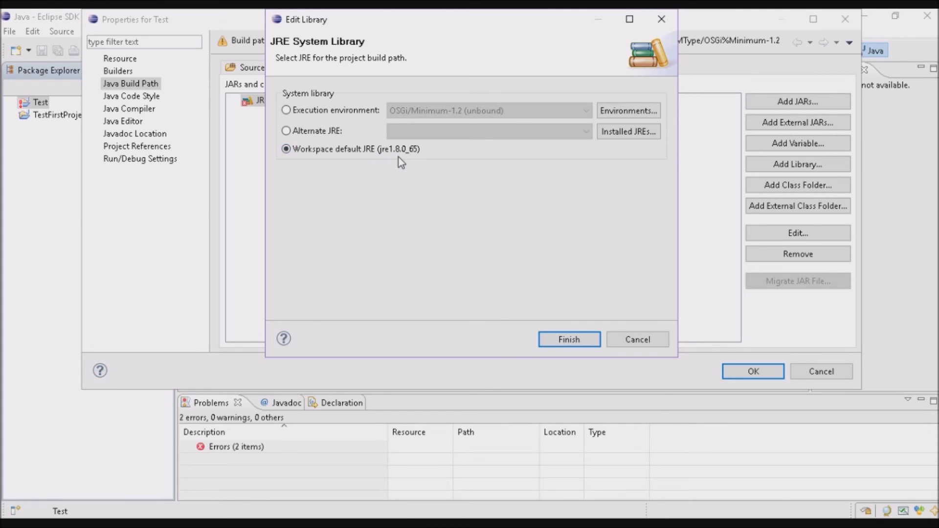
pyautogui.click(573, 339)
pyautogui.click(757, 370)
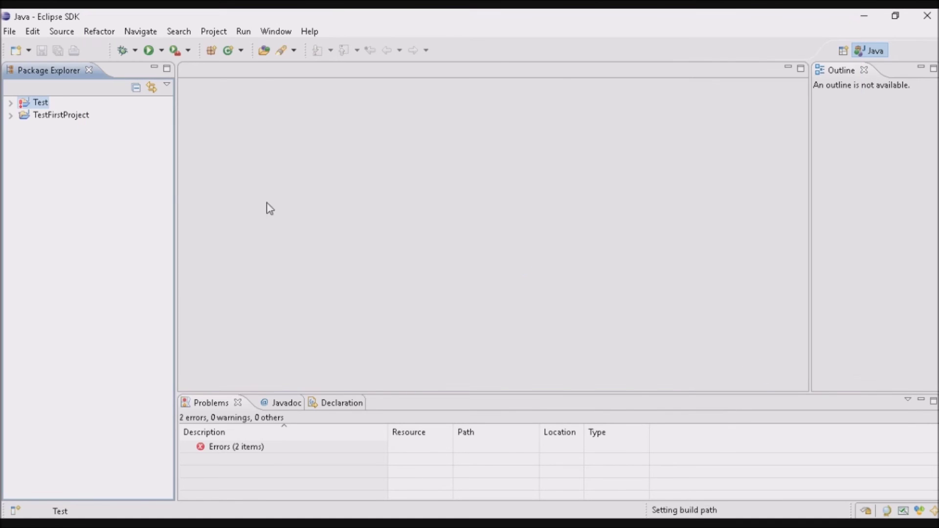
# Create a public class named Test in the Test project's src folder, including a public static void main(String[] args) stub
pyautogui.click(10, 103)
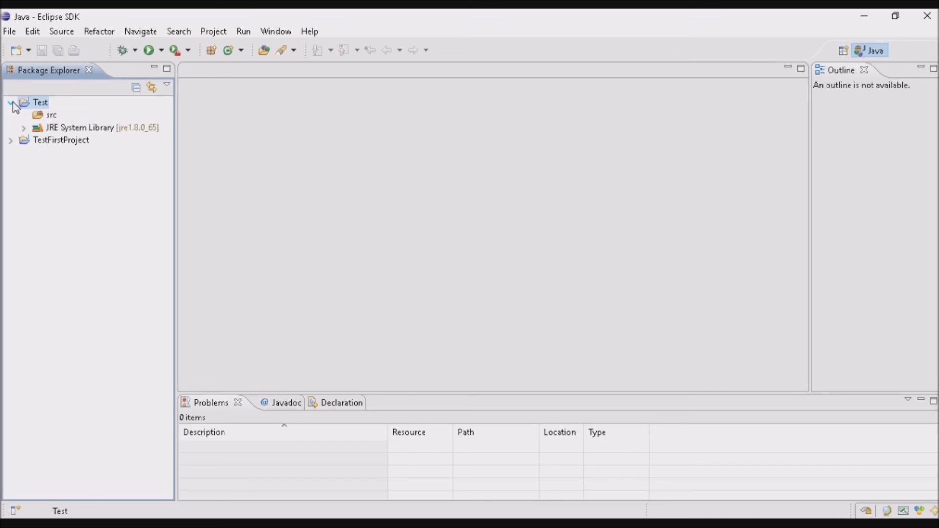
pyautogui.click(44, 117)
pyautogui.click(11, 103)
pyautogui.click(10, 102)
pyautogui.click(45, 116)
pyautogui.rightClick(43, 114)
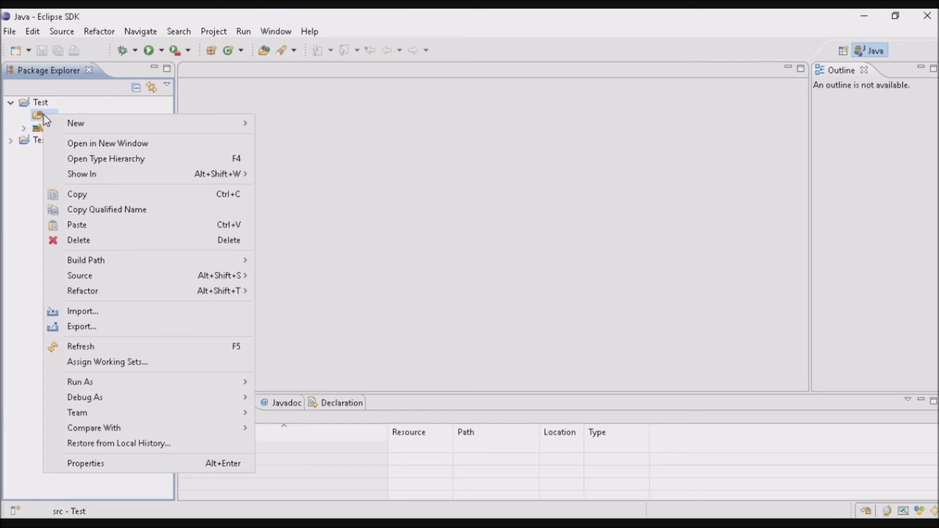
pyautogui.moveTo(222, 124)
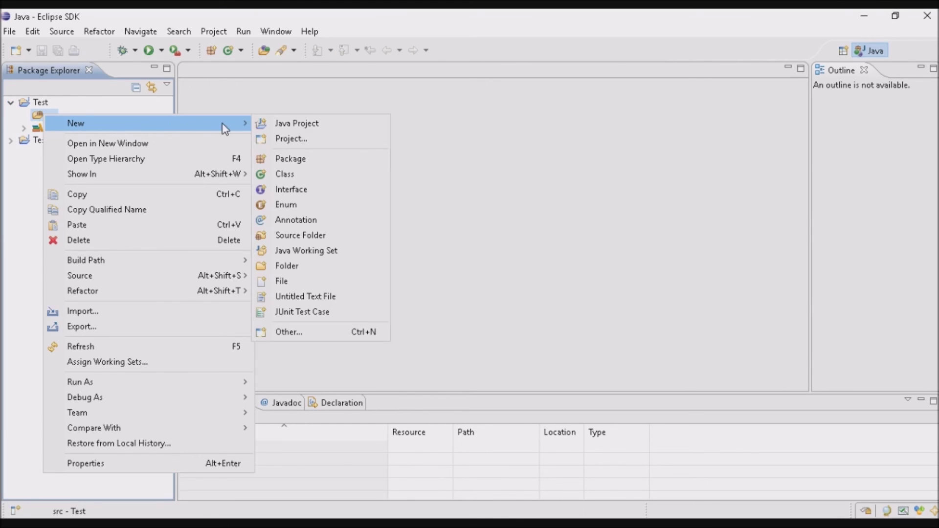
pyautogui.click(289, 174)
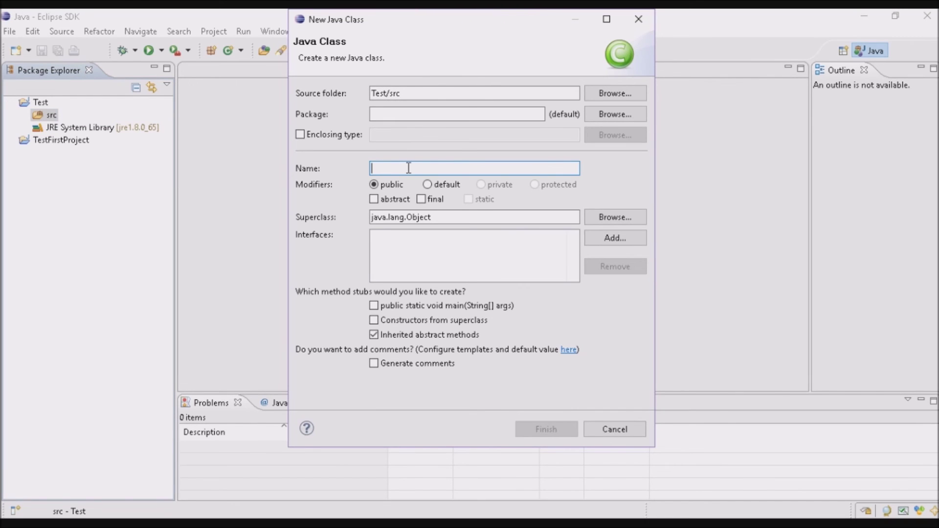
pyautogui.write('Te')
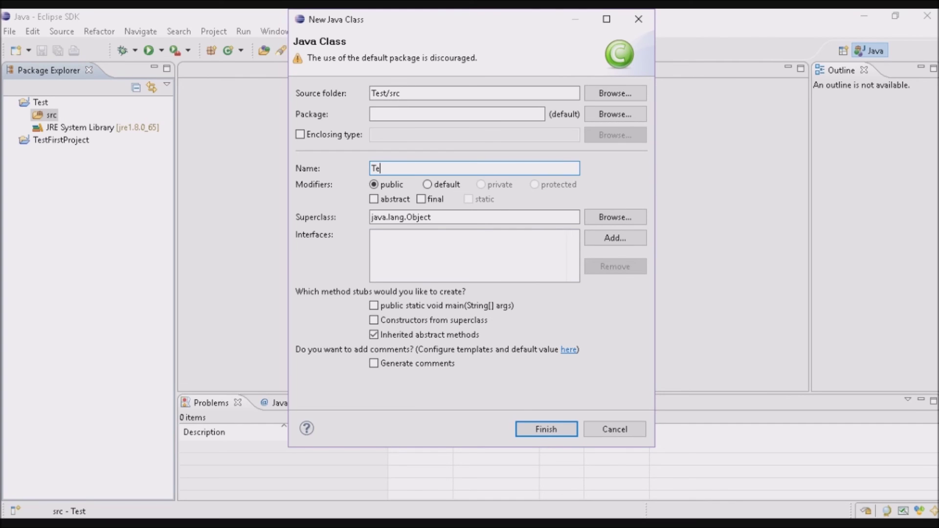
pyautogui.write('st')
pyautogui.click(374, 305)
pyautogui.click(547, 430)
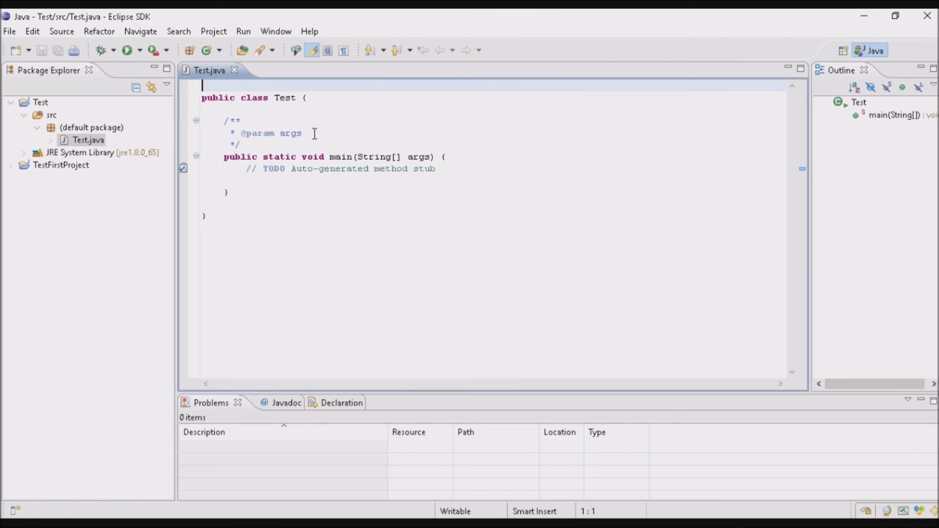
# Delete the Javadoc block, the TODO comment and the spare line inside main from Test.java, and save the file
pyautogui.moveTo(279, 146); pyautogui.dragTo(204, 121)
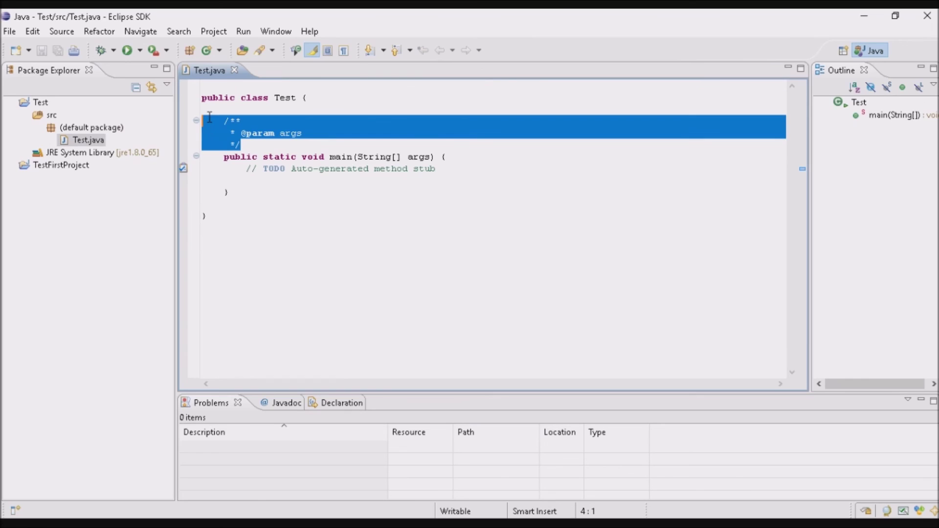
pyautogui.press('Delete')
pyautogui.press('Delete')
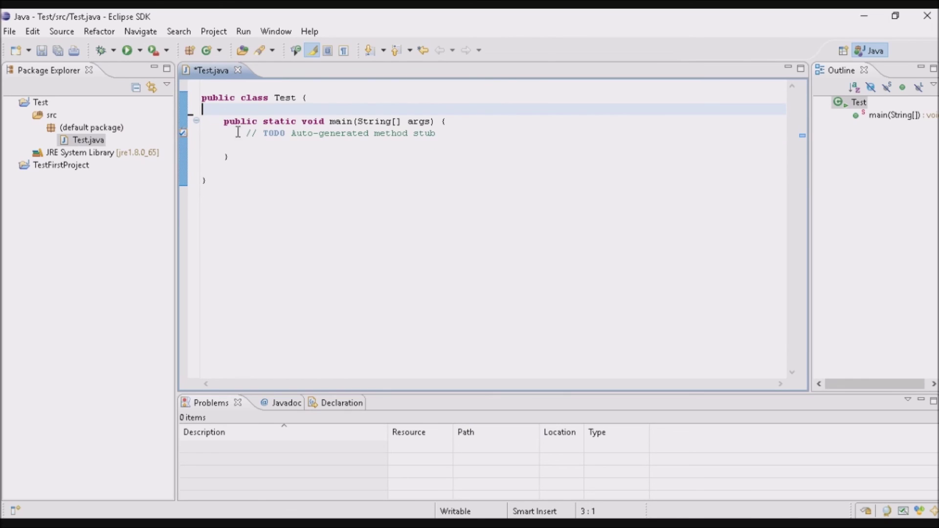
pyautogui.moveTo(245, 133); pyautogui.dragTo(475, 132)
pyautogui.press('Delete')
pyautogui.press('Down')
pyautogui.press('BackSpace')
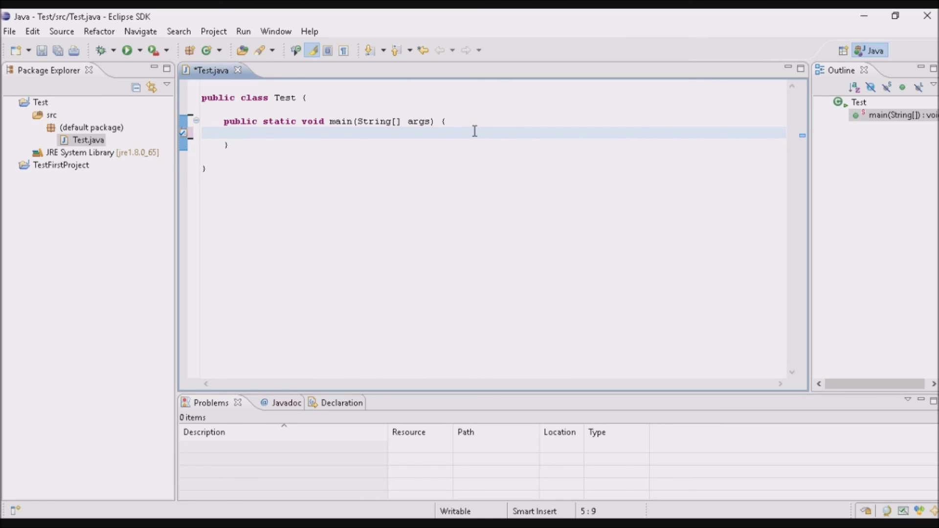
pyautogui.click(41, 50)
# Add a System.out.println statement with the text "Hellos" inside the main method, using code completion
pyautogui.moveTo(223, 121); pyautogui.dragTo(422, 145)
pyautogui.click(348, 132)
pyautogui.click(333, 122)
pyautogui.click(311, 132)
pyautogui.write('sysou')
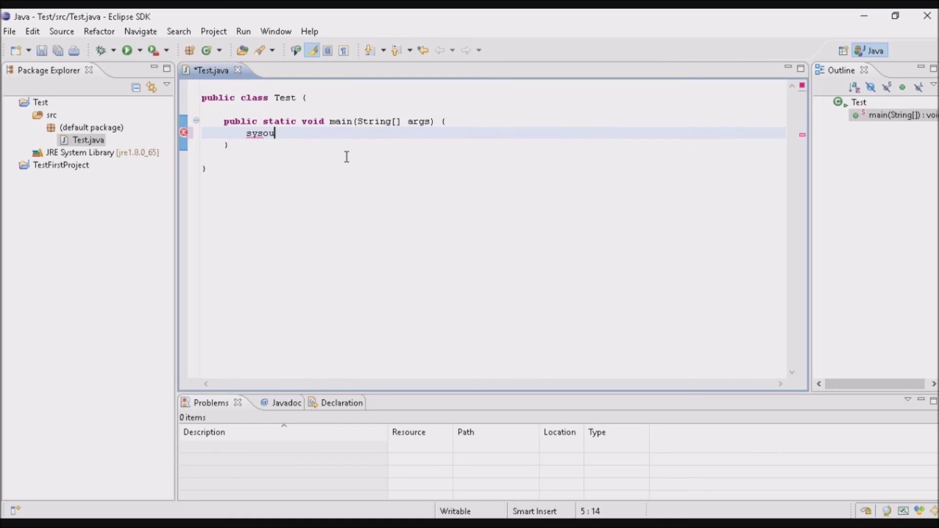
pyautogui.hotkey('ctrl', 'space')
pyautogui.write('"')
pyautogui.write('Hello')
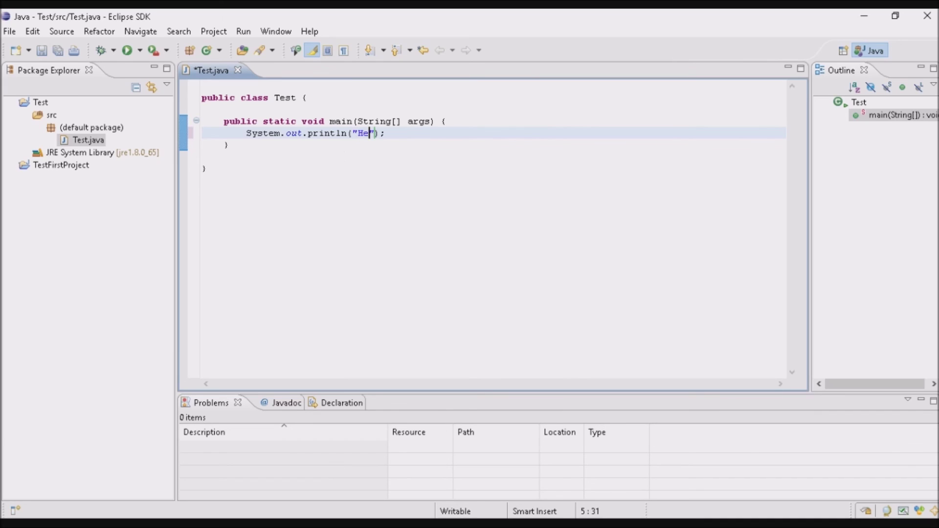
pyautogui.write('s')
# Remove the blank lines before and after the main method in the Test class and save the file
pyautogui.click(286, 110)
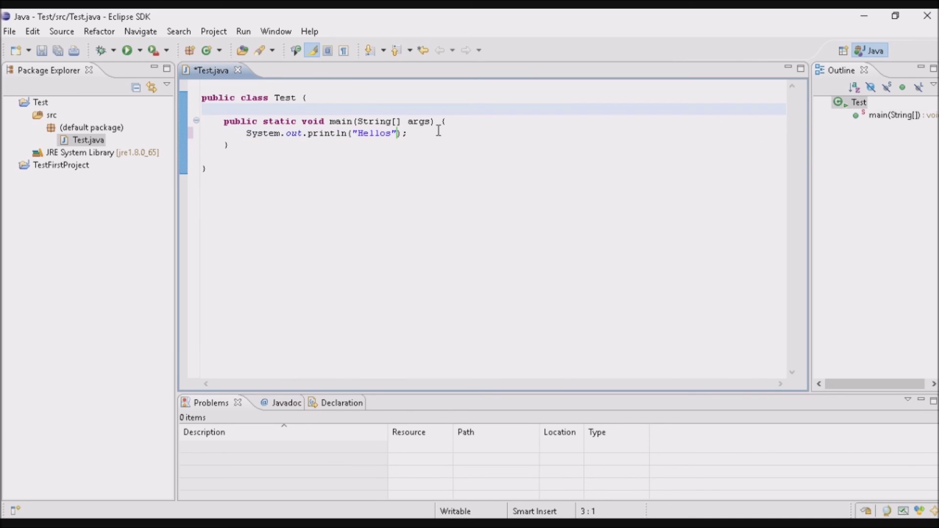
pyautogui.press('BackSpace')
pyautogui.click(260, 144)
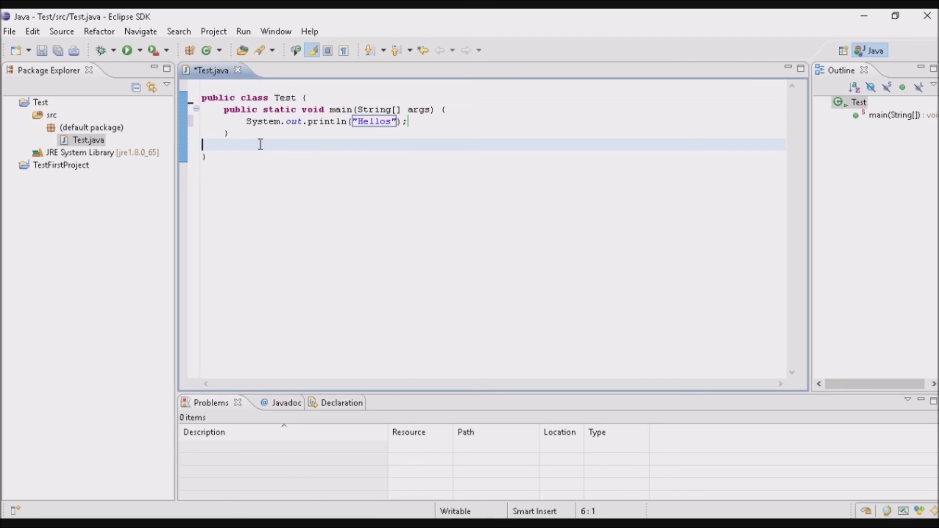
pyautogui.press('BackSpace')
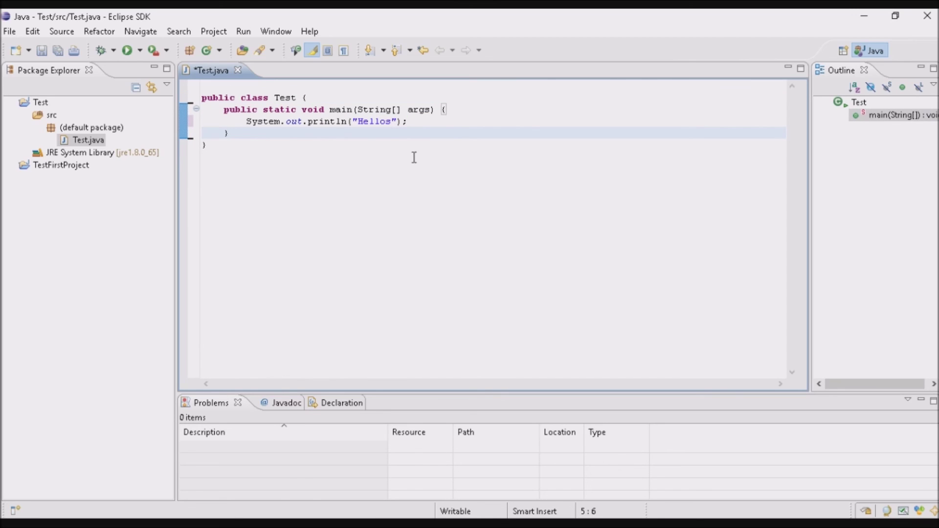
pyautogui.click(41, 51)
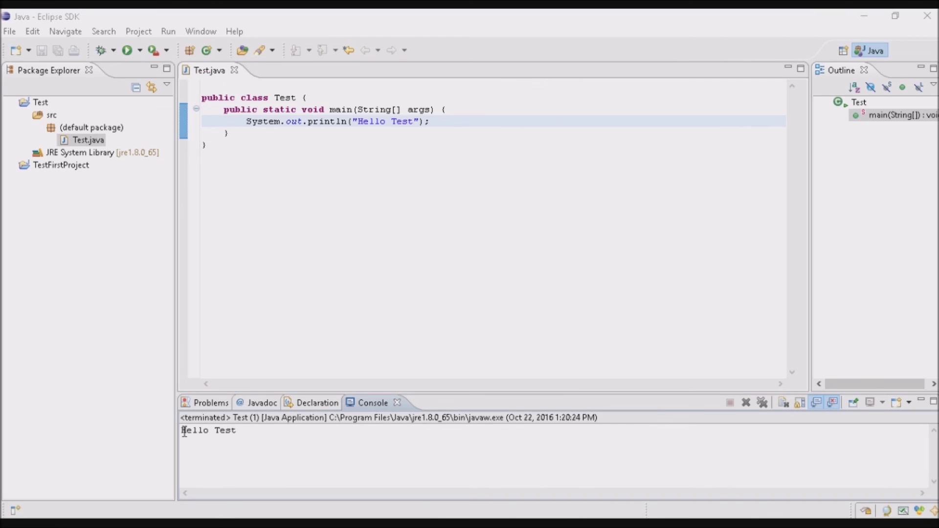
# Examine the program's output line in the Console and return to the code in Test.java
pyautogui.moveTo(182, 431); pyautogui.dragTo(254, 433)
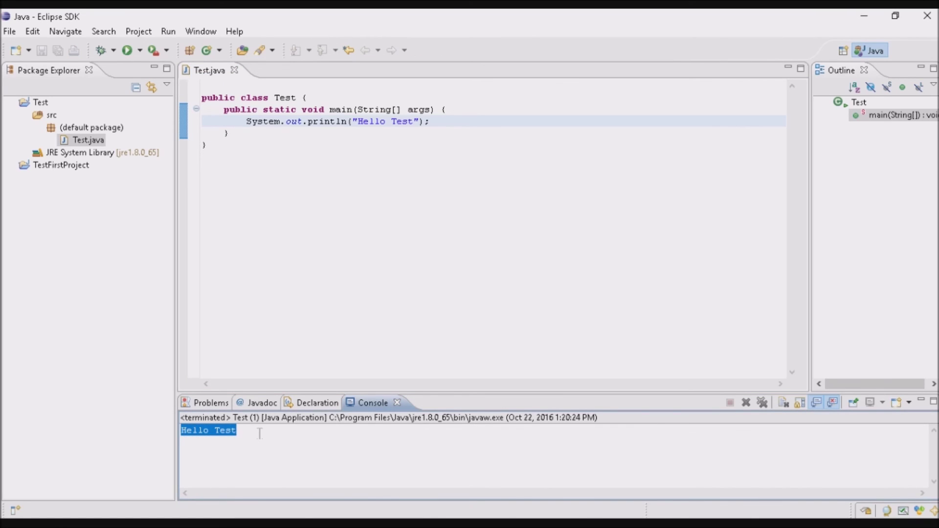
pyautogui.click(352, 435)
pyautogui.moveTo(253, 436); pyautogui.dragTo(178, 433)
pyautogui.click(268, 433)
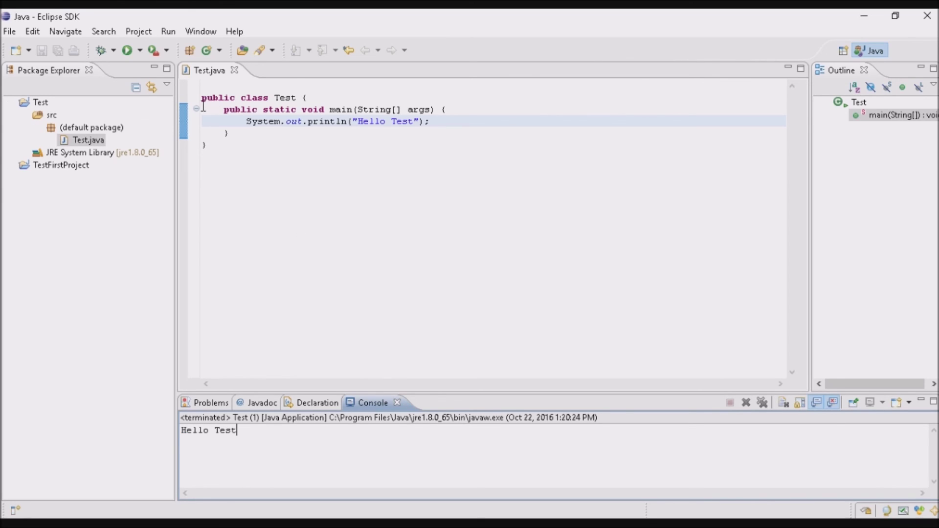
pyautogui.click(239, 148)
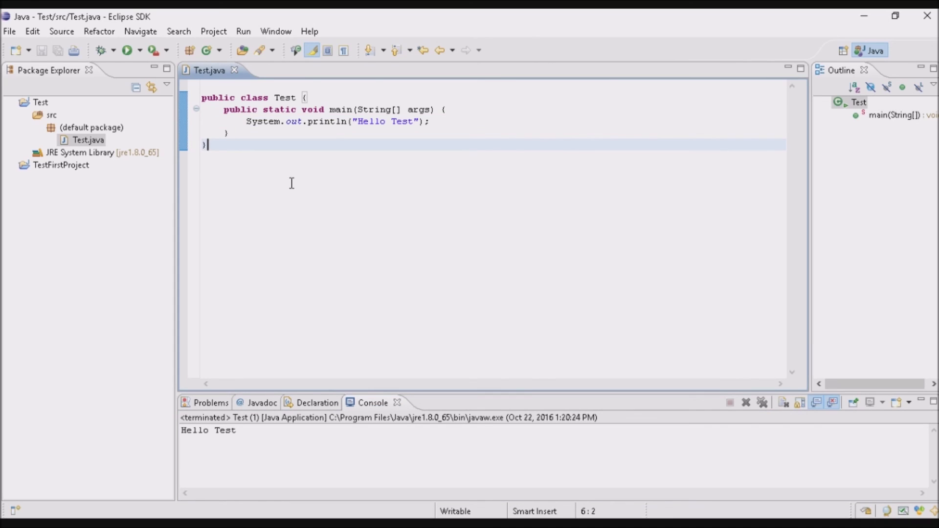